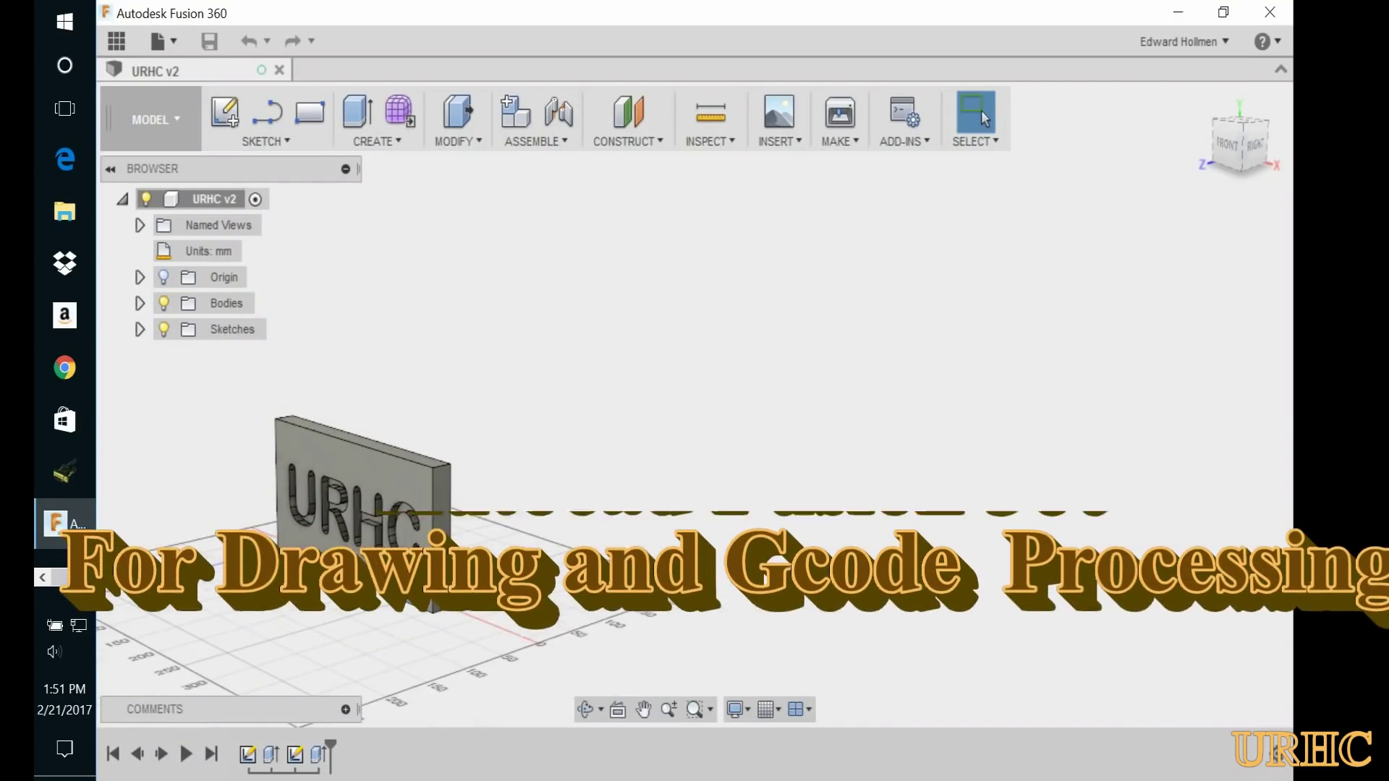
{"action": "scroll", "coordinate": [319, 583], "scroll_direction": "up", "scroll_amount": 5}
{"action": "scroll", "coordinate": [319, 583], "scroll_direction": "up", "scroll_amount": 2}
{"action": "scroll", "coordinate": [340, 575], "scroll_direction": "down", "scroll_amount": 3}
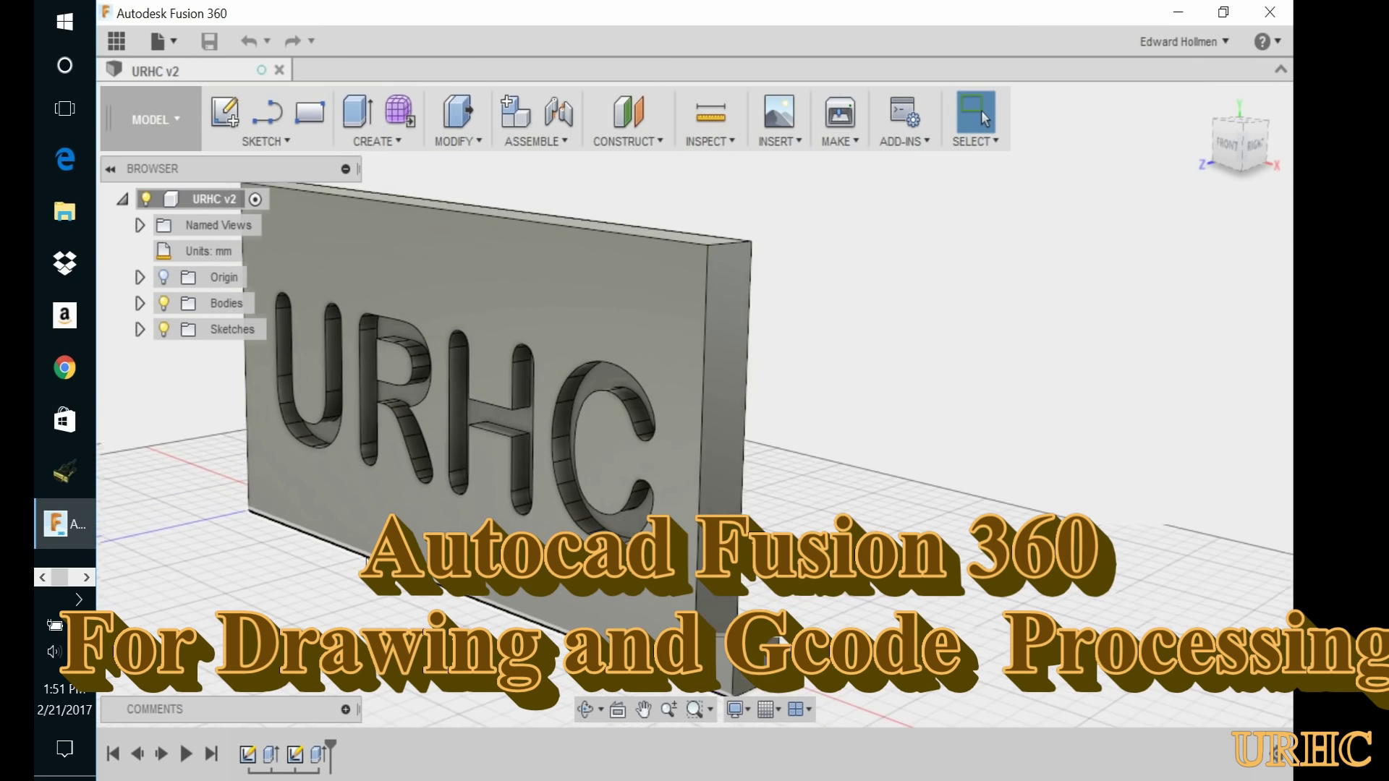
{"action": "mouse_move", "coordinate": [348, 575]}
{"action": "middle_mouse_down", "text": "shift"}
{"action": "mouse_move", "coordinate": [368, 522]}
{"action": "mouse_move", "coordinate": [370, 568]}
{"action": "middle_mouse_up", "text": "shift"}
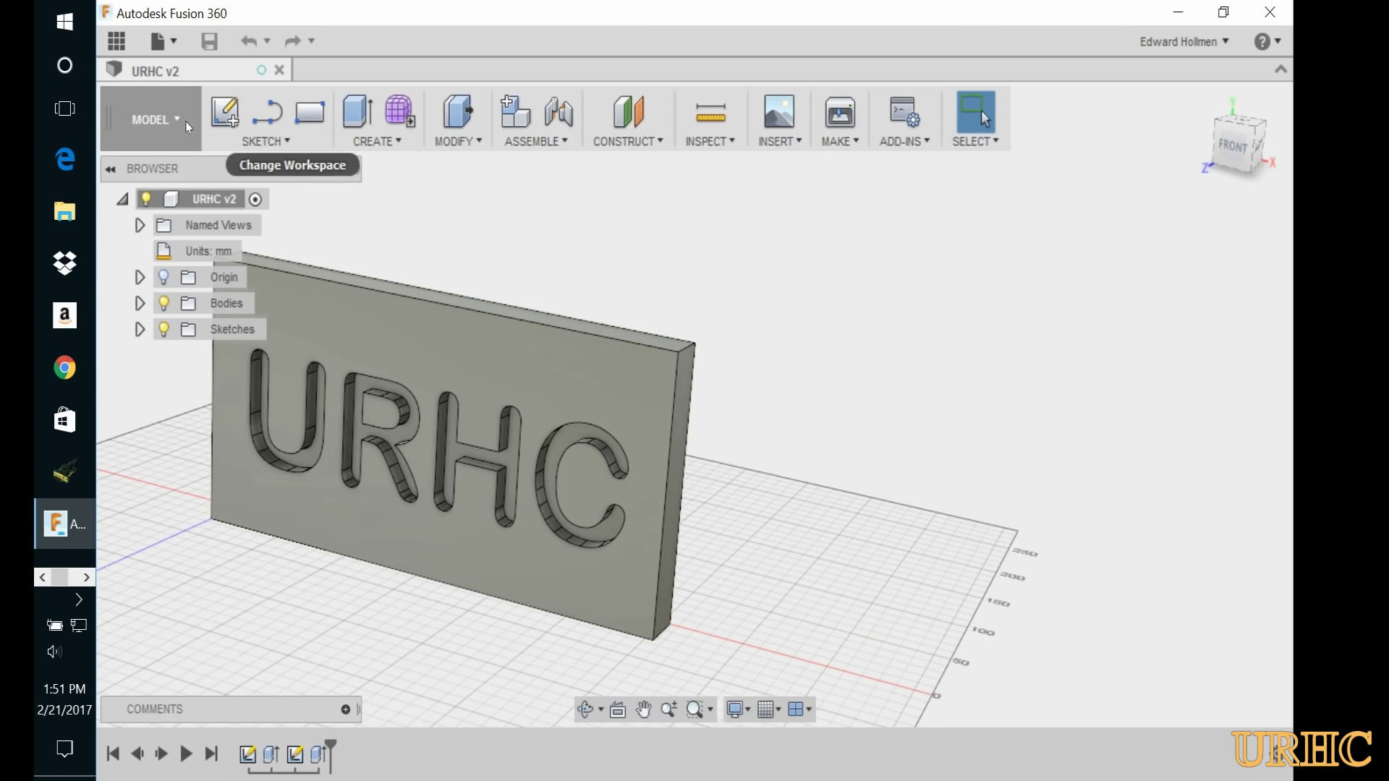
Switch the URHC v2 design from the MODEL workspace to CAM.
{"action": "left_click", "coordinate": [185, 120]}
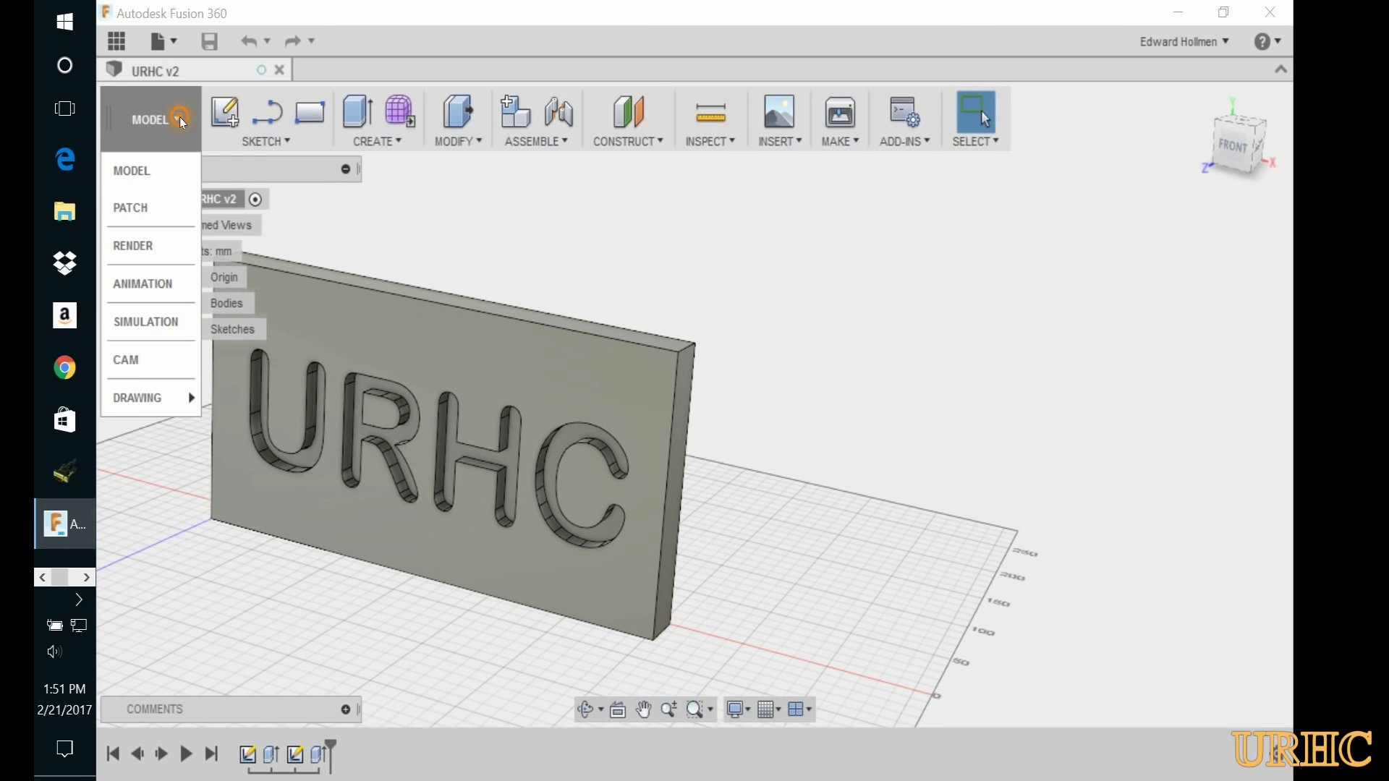
{"action": "left_click", "coordinate": [133, 357]}
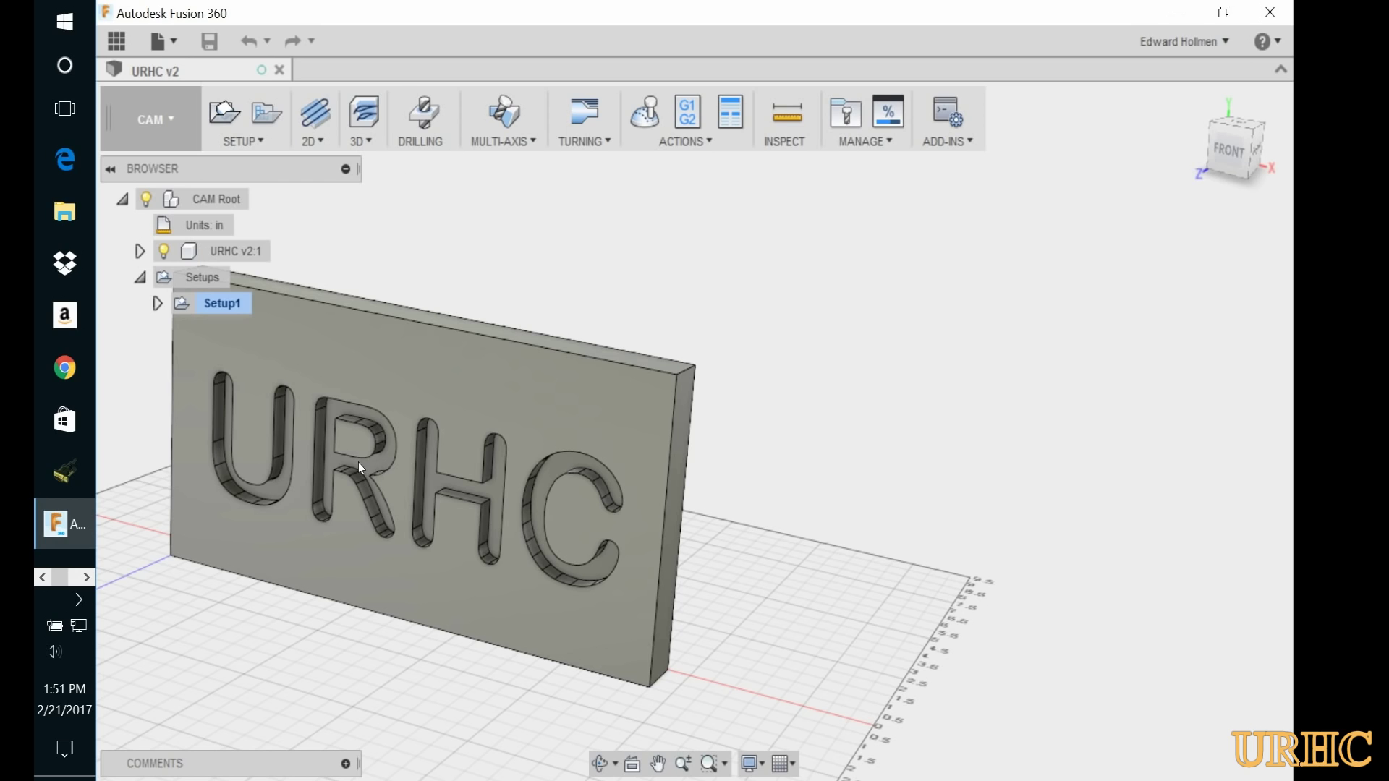
Create a 2D Pocket toolpath on the R, U, H and C letter outlines.
{"action": "left_click", "coordinate": [313, 137]}
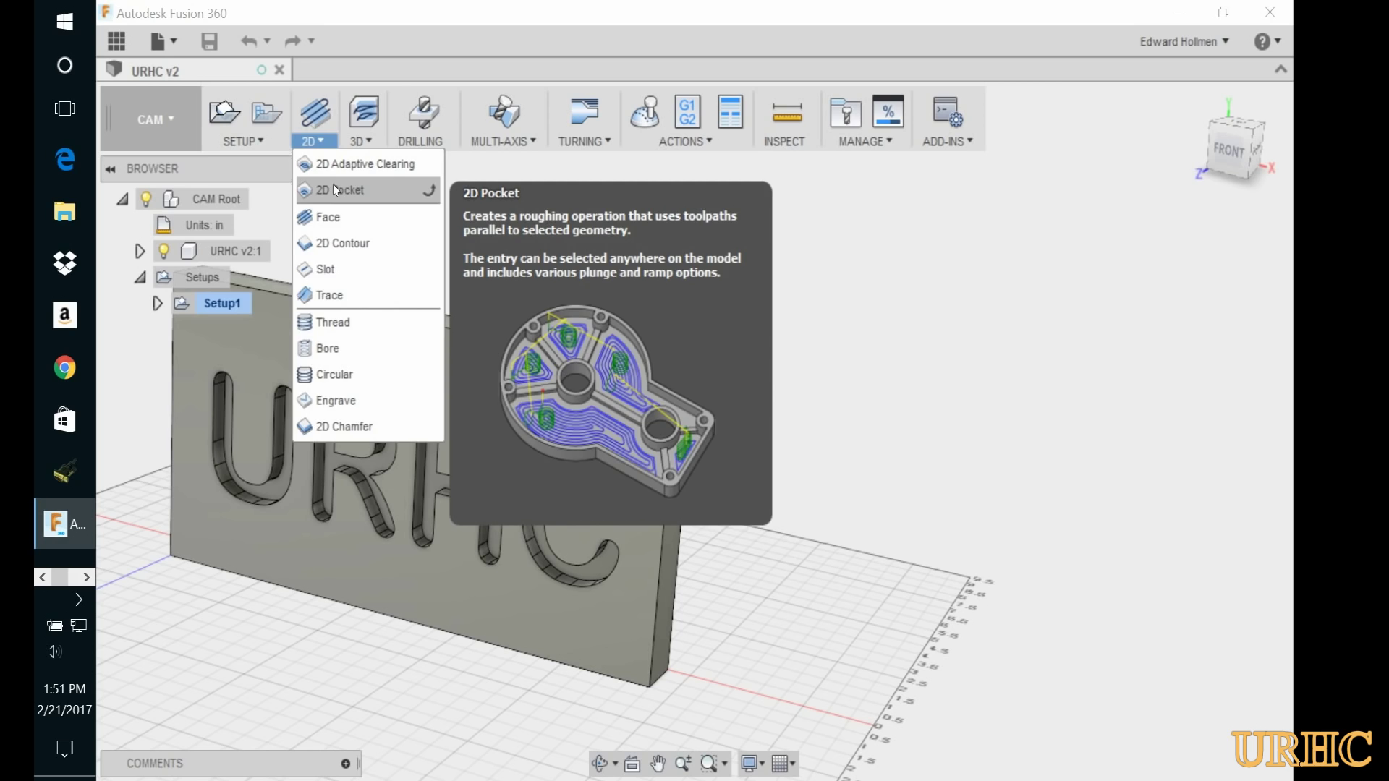
{"action": "left_click", "coordinate": [337, 190]}
{"action": "left_click", "coordinate": [334, 506]}
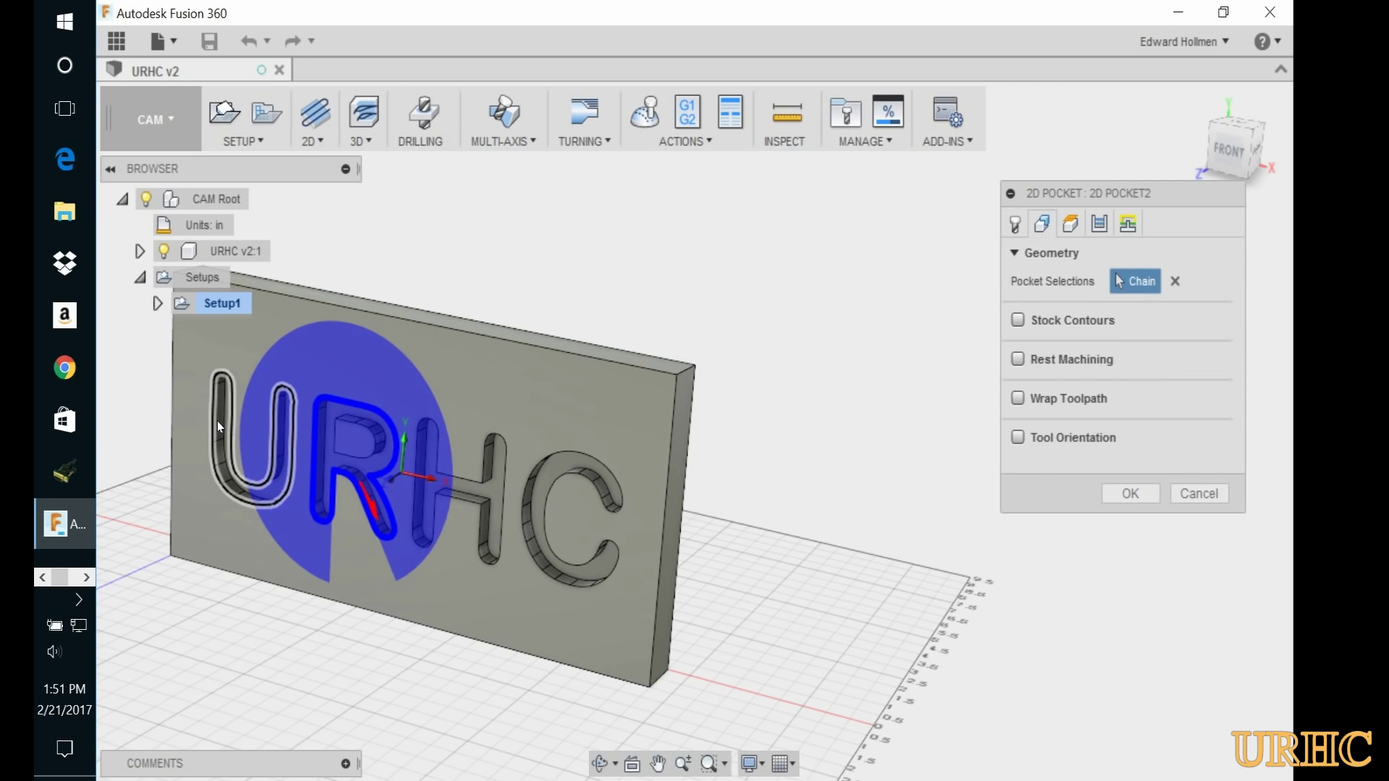
{"action": "left_click", "coordinate": [217, 421]}
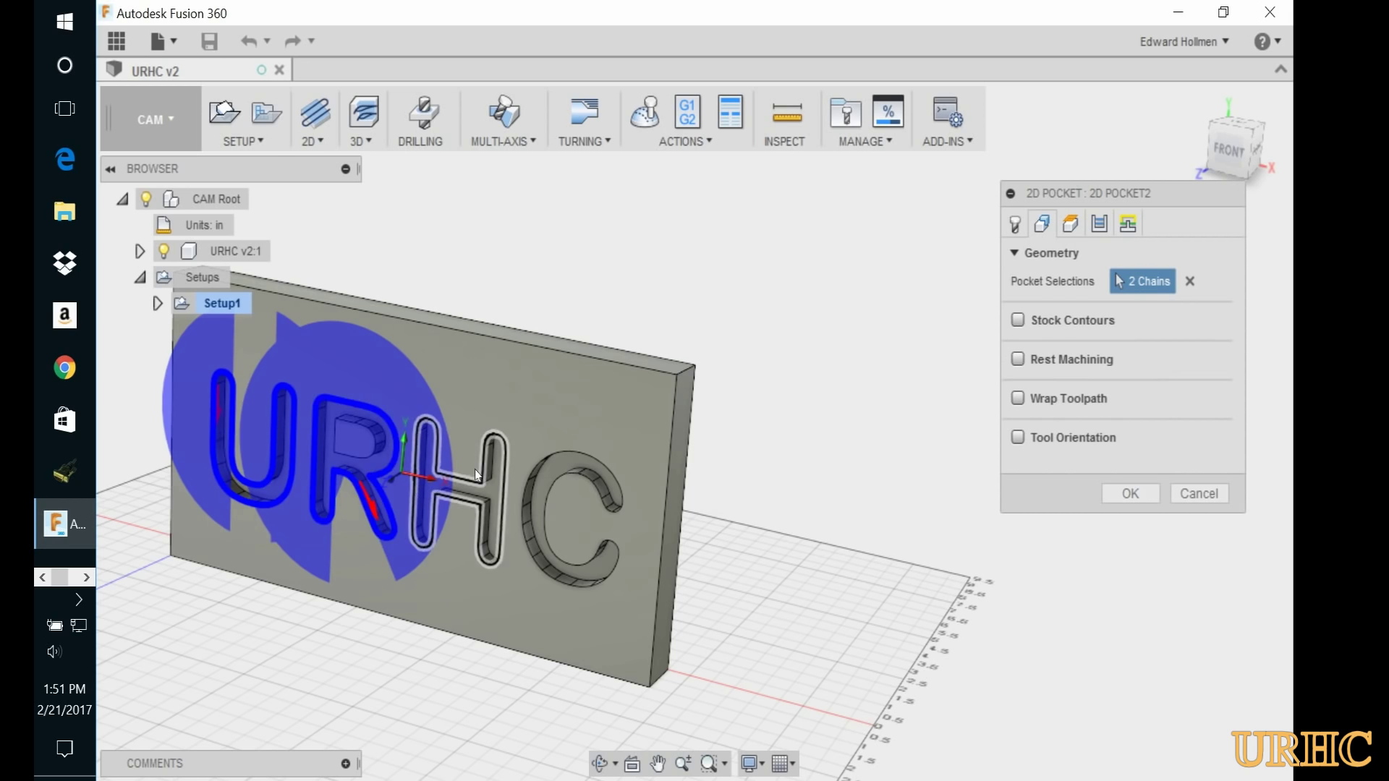
{"action": "left_click", "coordinate": [474, 474]}
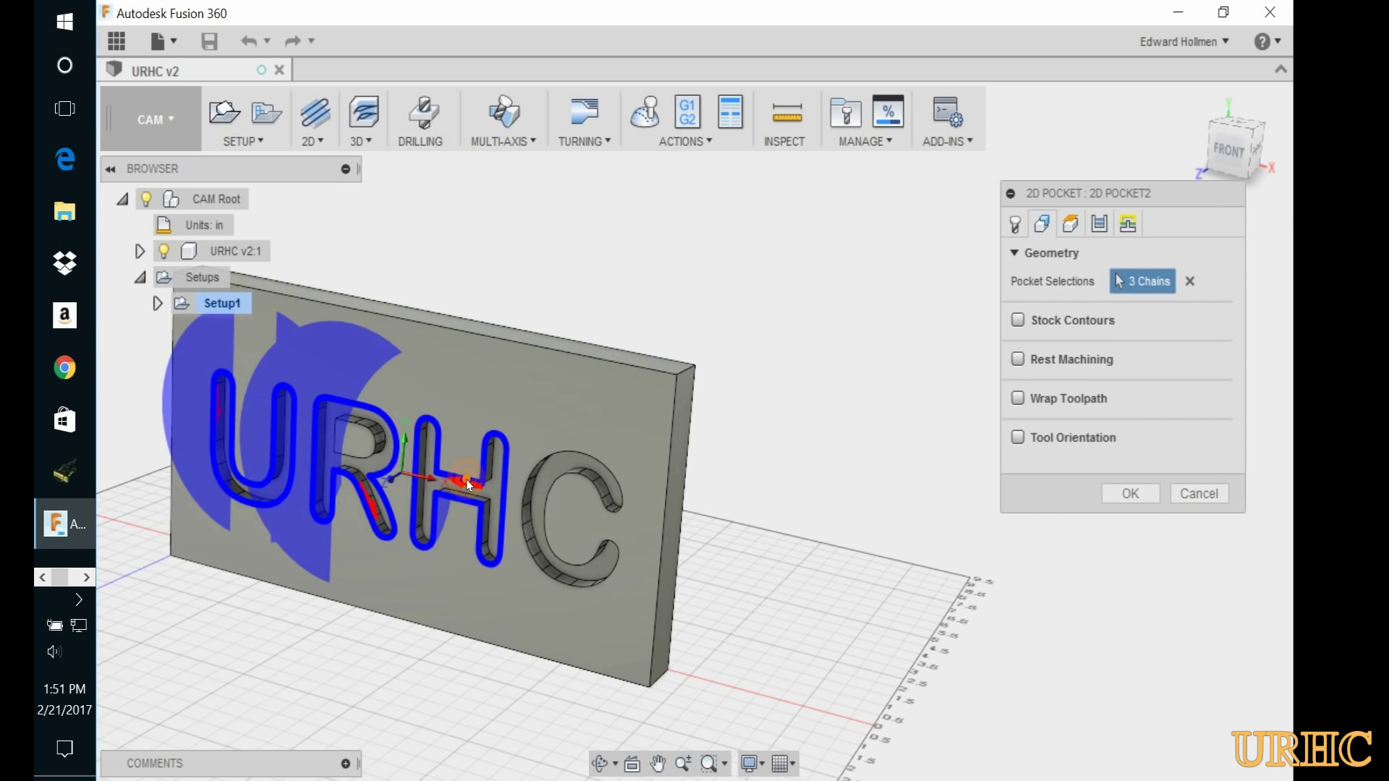
{"action": "left_click", "coordinate": [537, 474]}
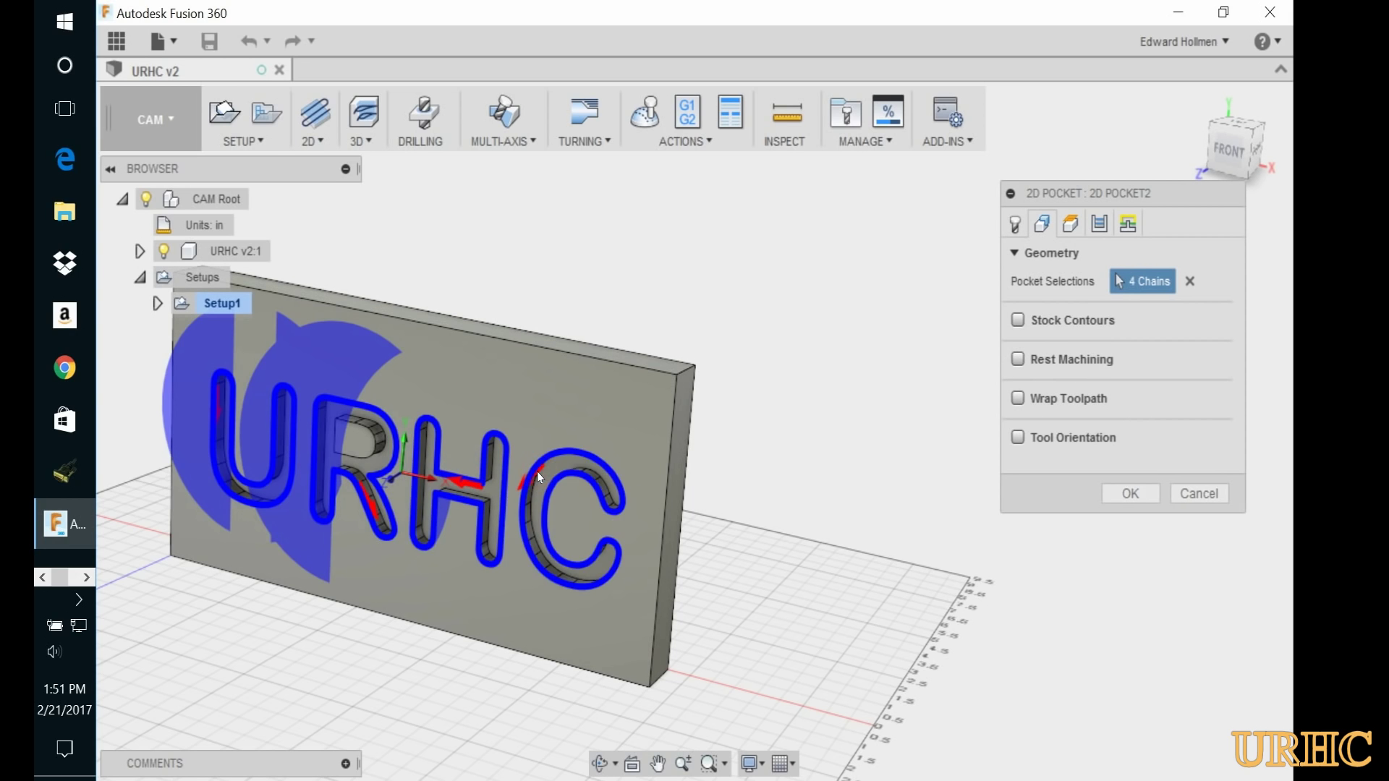
{"action": "left_click", "coordinate": [1126, 497]}
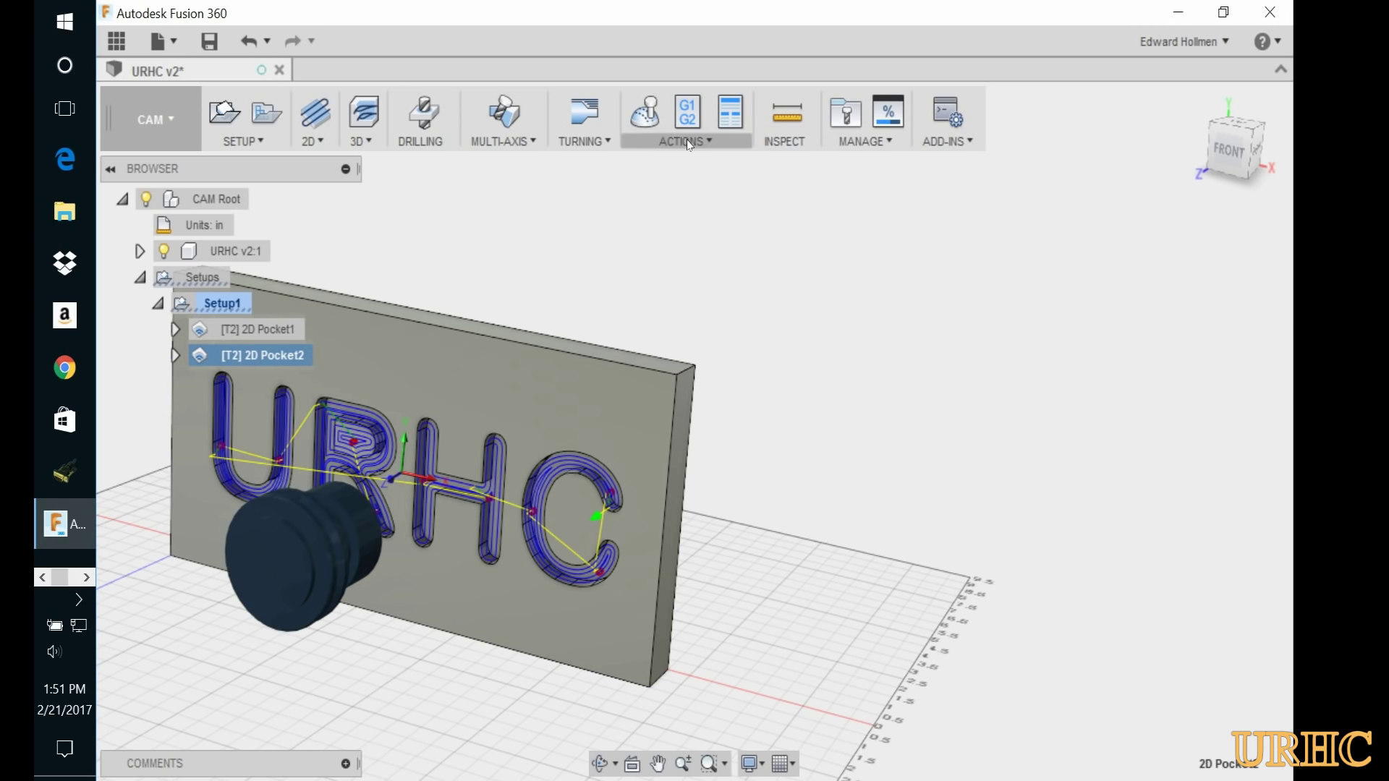
{"action": "left_click", "coordinate": [655, 109]}
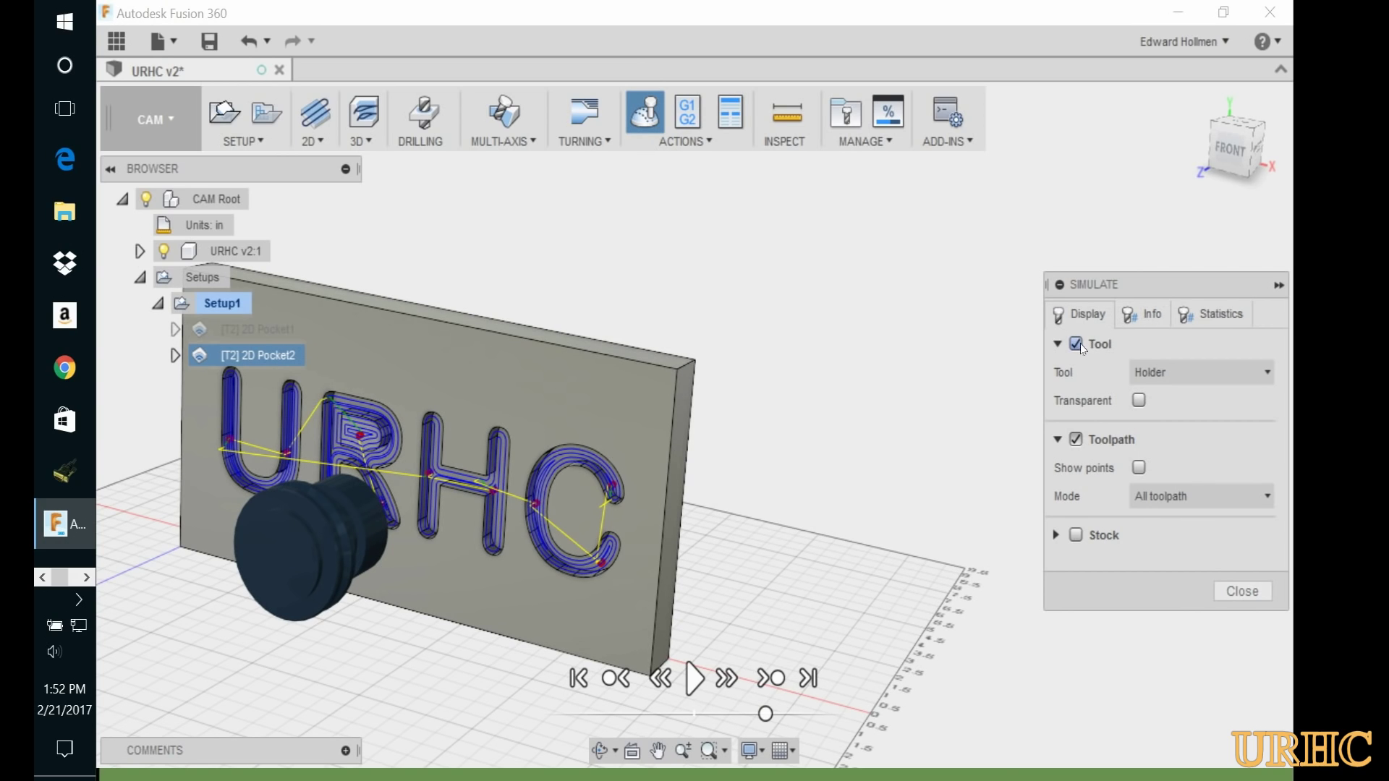
Rerun the pocket simulation, playing the cutter through the URHC letters and then pausing it.
{"action": "left_click", "coordinate": [1225, 593]}
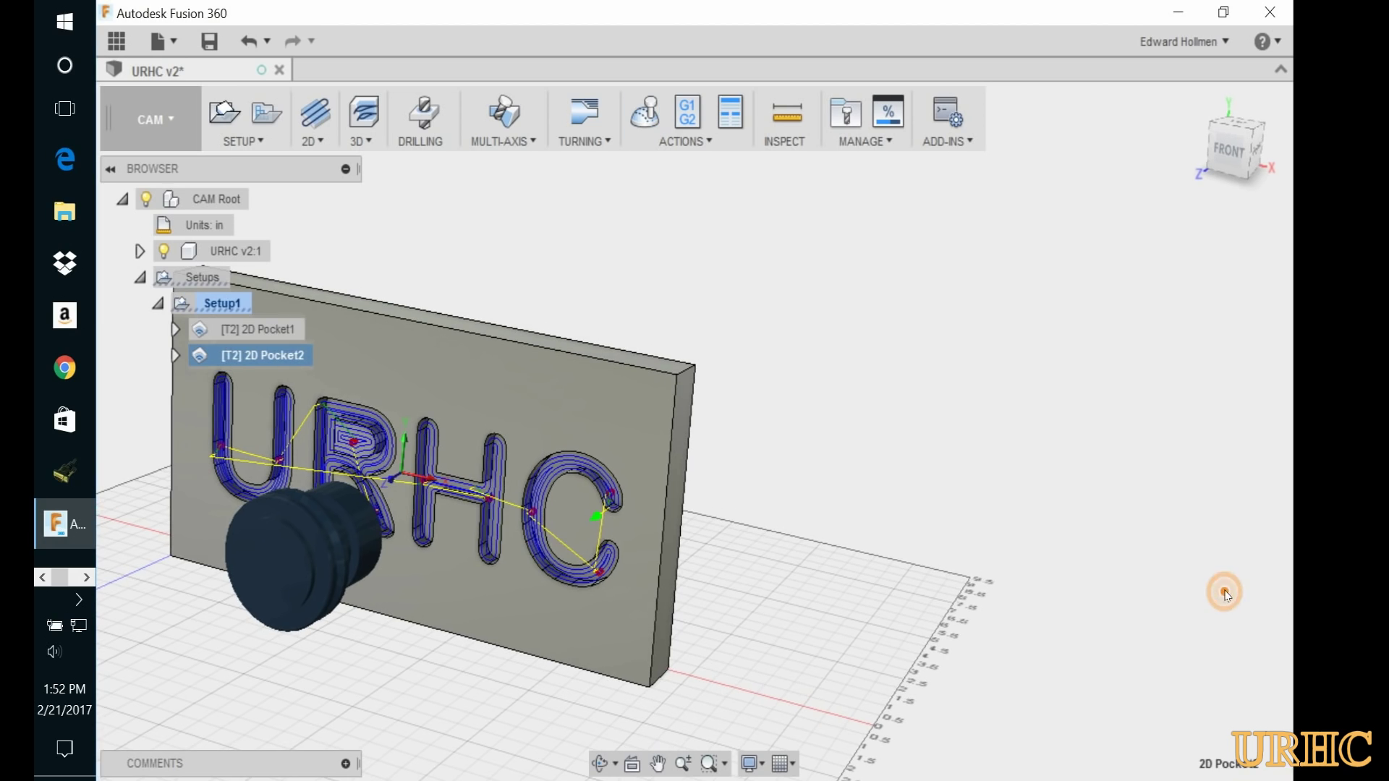
{"action": "left_click", "coordinate": [645, 116]}
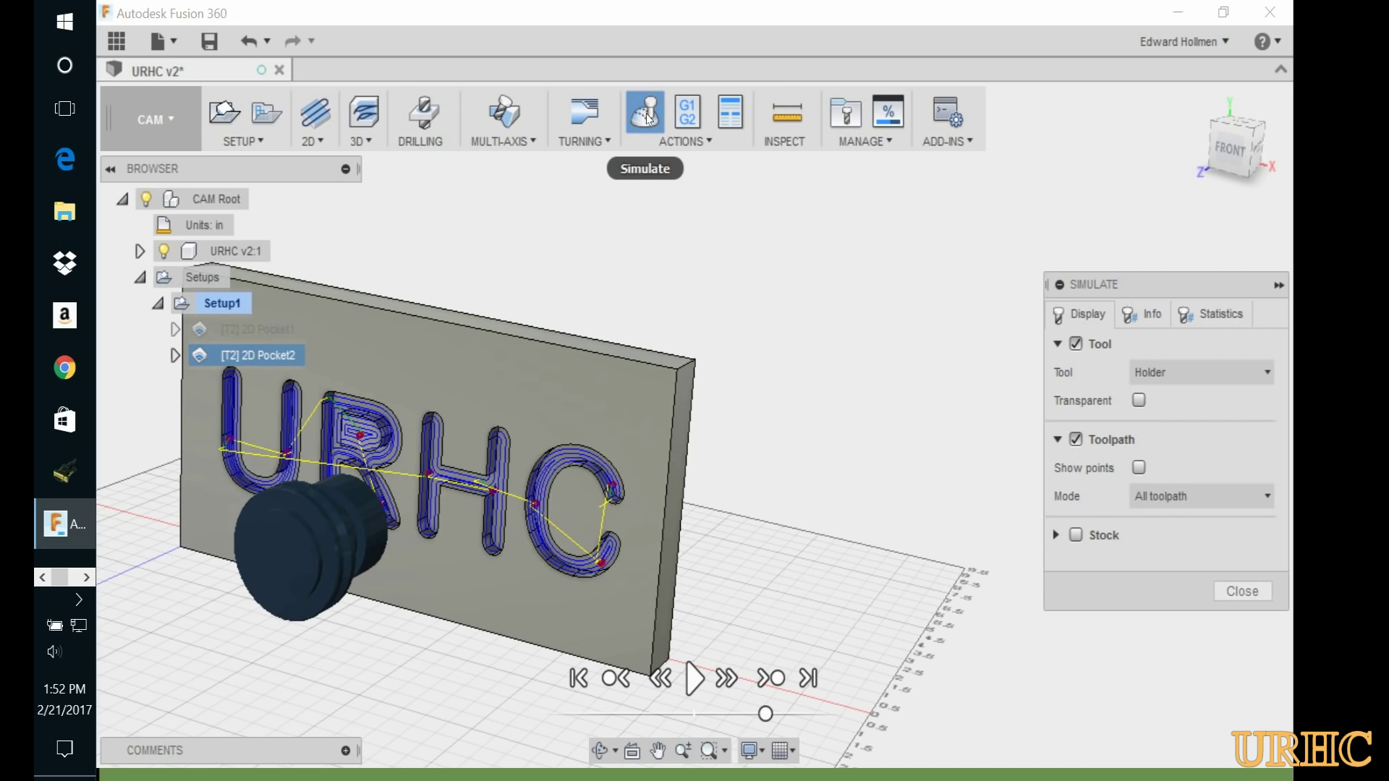
{"action": "left_click", "coordinate": [693, 681]}
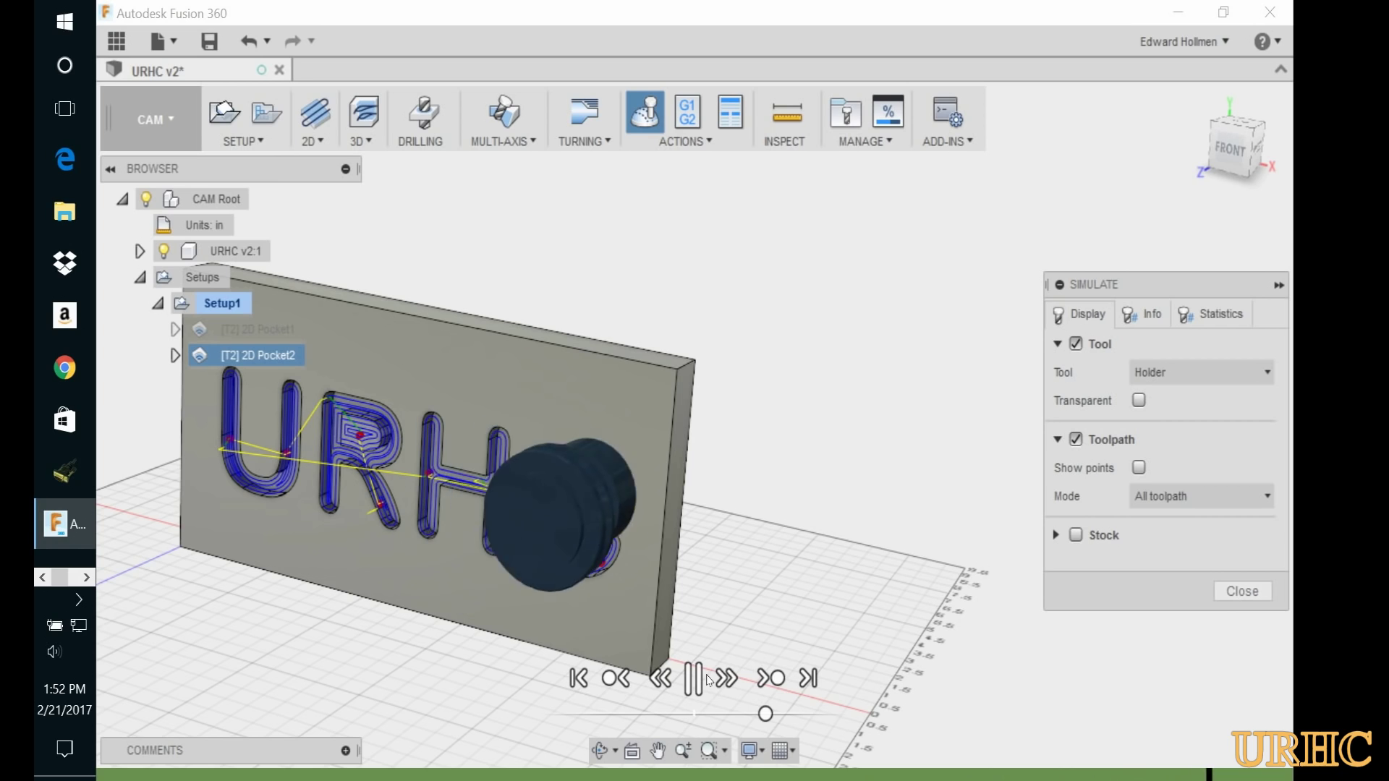
{"action": "left_click", "coordinate": [695, 678]}
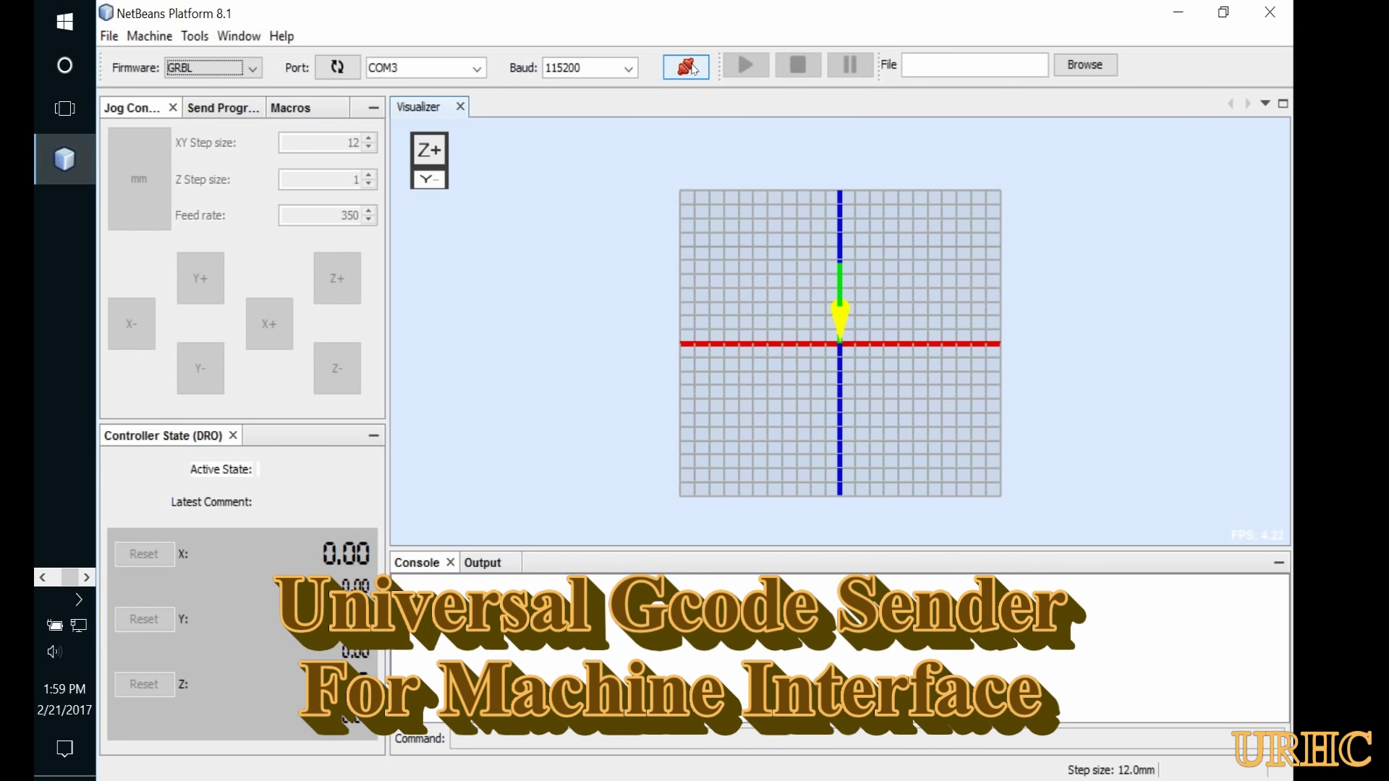
Connect to the GRBL machine on COM3 and load URHC.nc from the Desktop.
{"action": "left_click", "coordinate": [694, 69]}
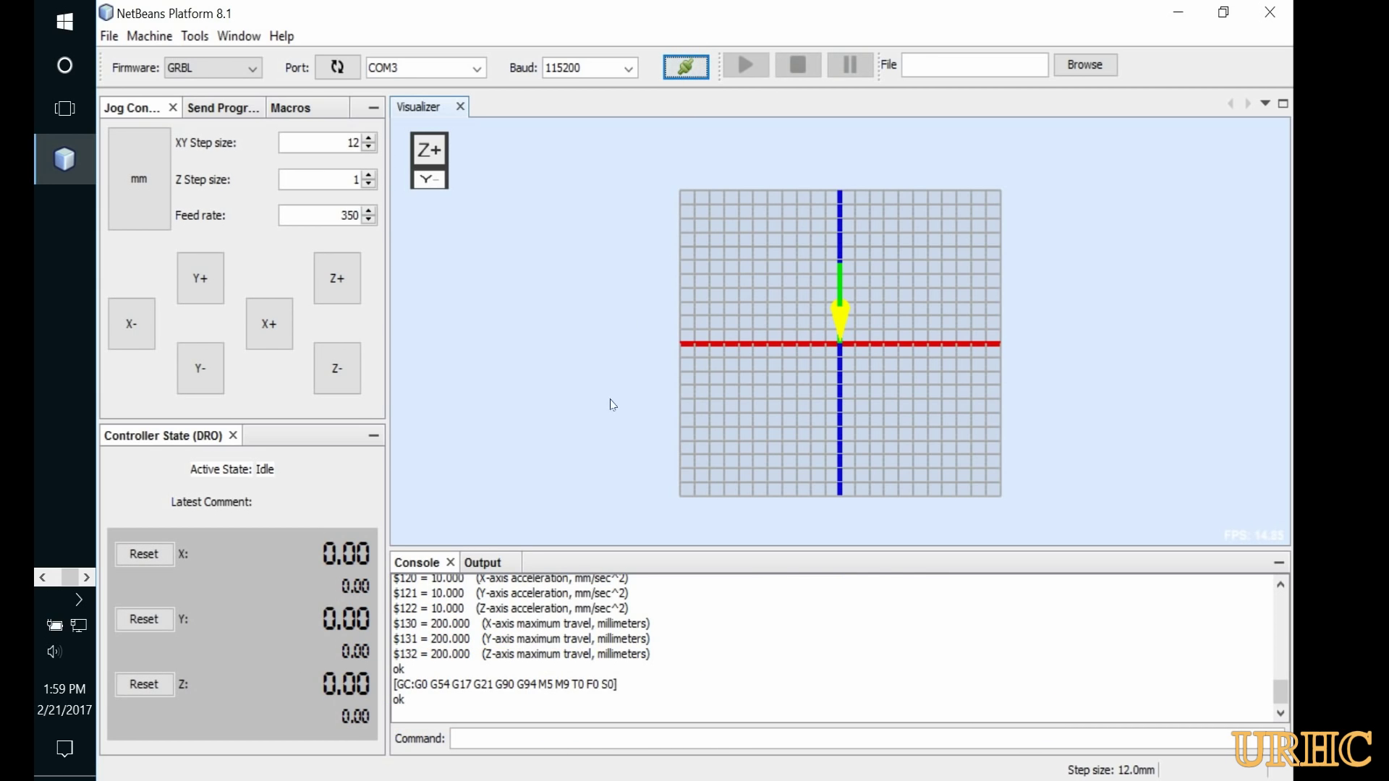
{"action": "left_click", "coordinate": [1060, 68]}
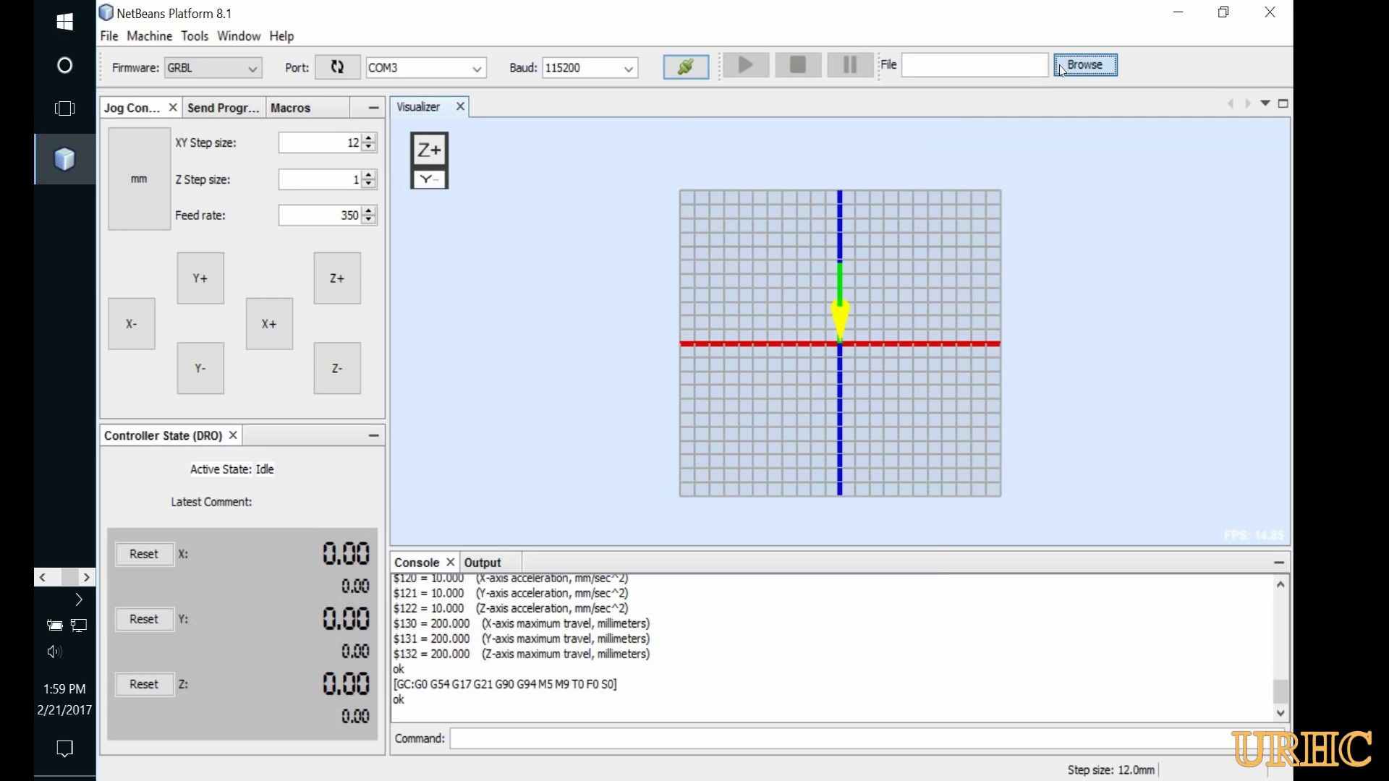
{"action": "left_click", "coordinate": [528, 240]}
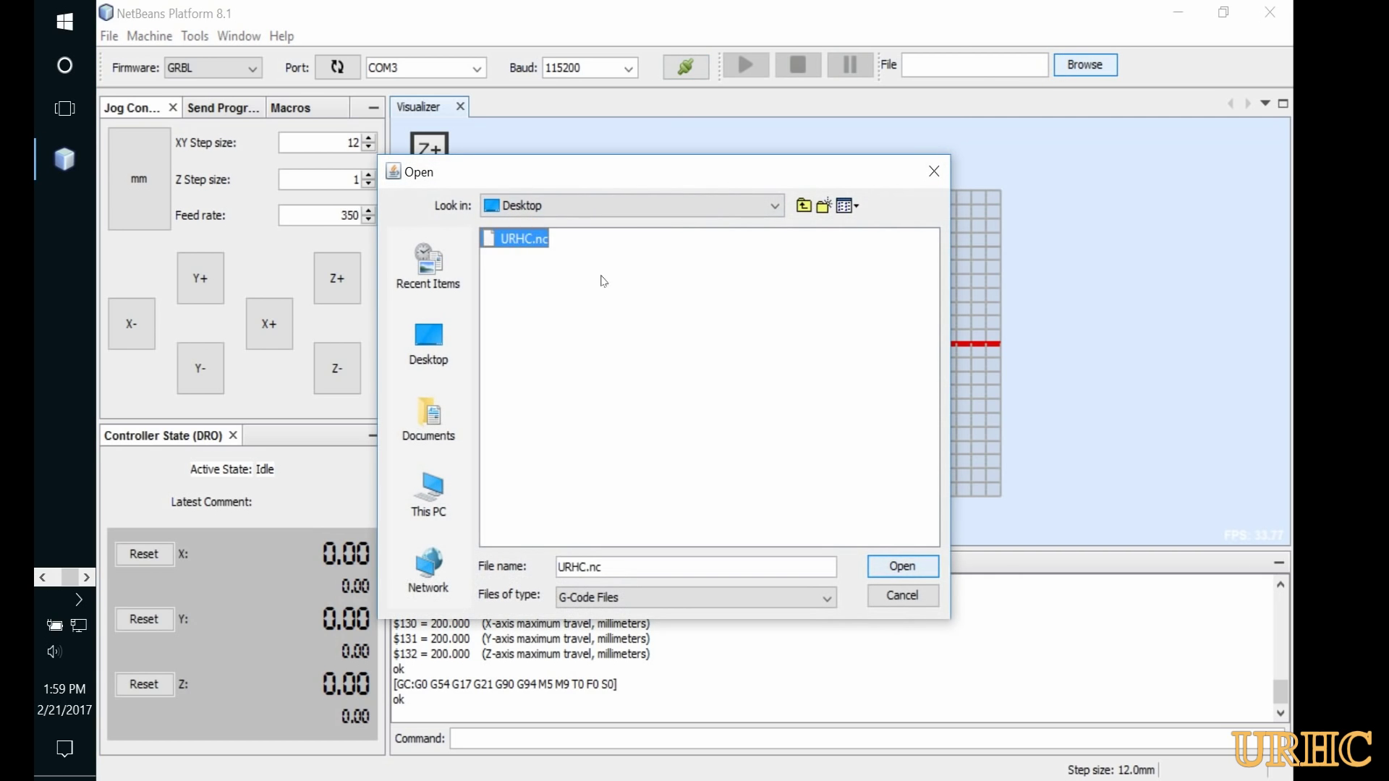
{"action": "left_click", "coordinate": [900, 565]}
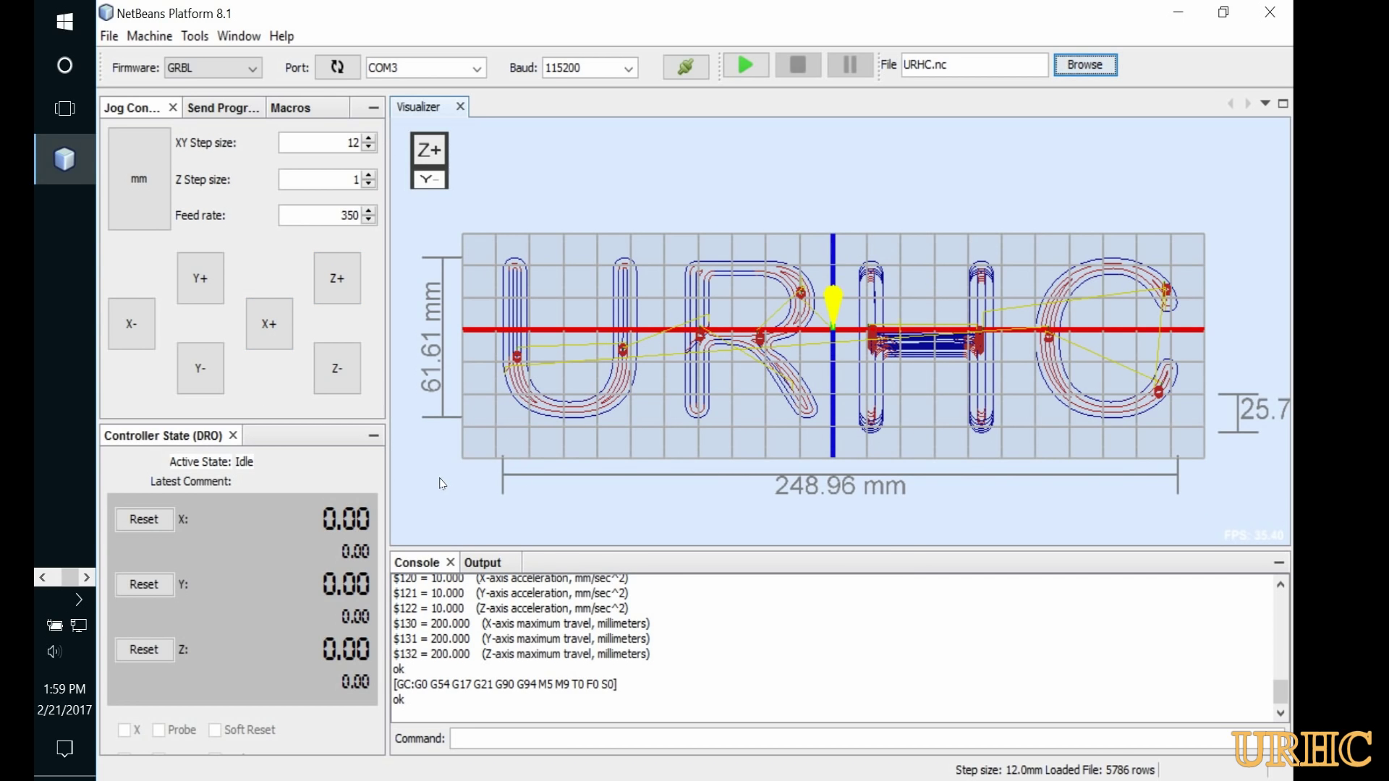
Start streaming URHC.nc, with Send Program showing progress across its 5786 rows.
{"action": "scroll", "coordinate": [442, 483], "scroll_direction": "up", "scroll_amount": 3}
{"action": "scroll", "coordinate": [442, 484], "scroll_direction": "down", "scroll_amount": 3}
{"action": "left_click", "coordinate": [223, 108]}
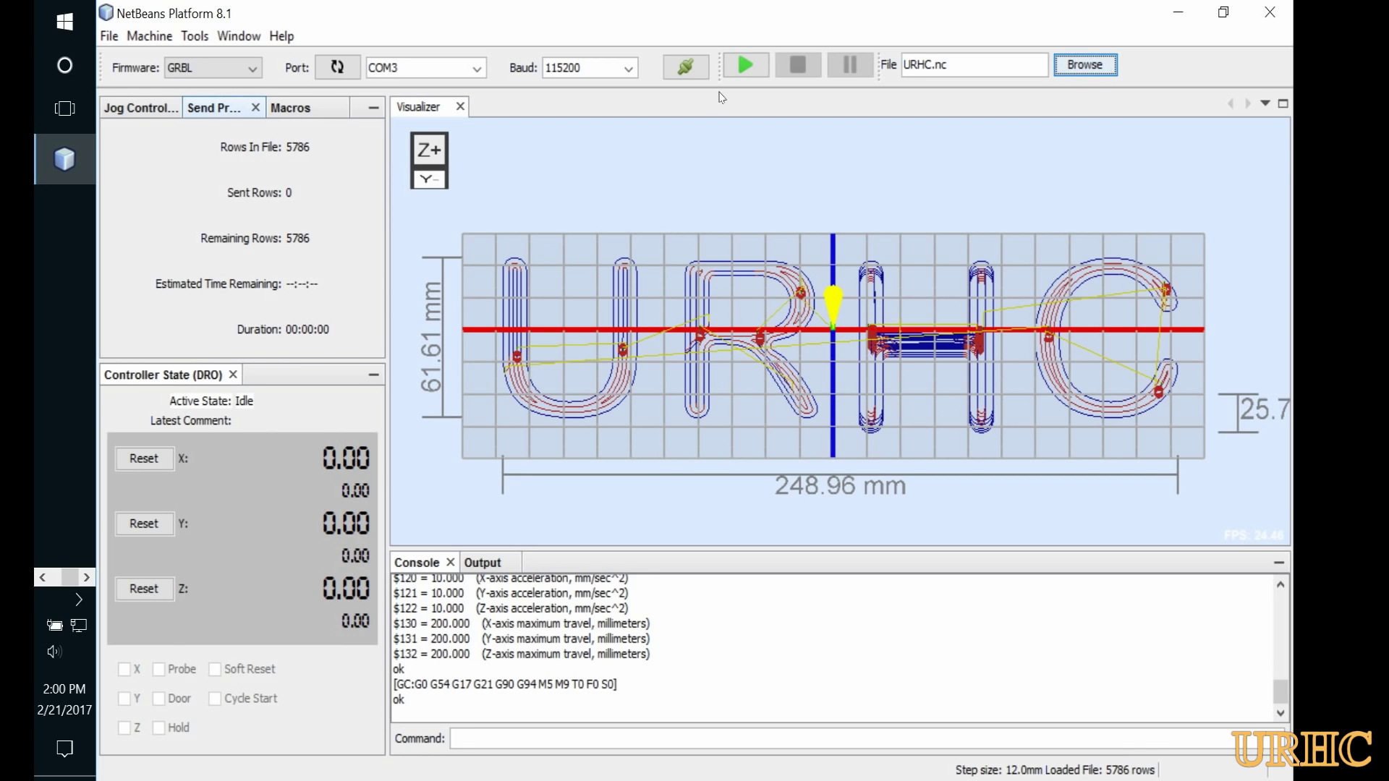
{"action": "left_click", "coordinate": [748, 67]}
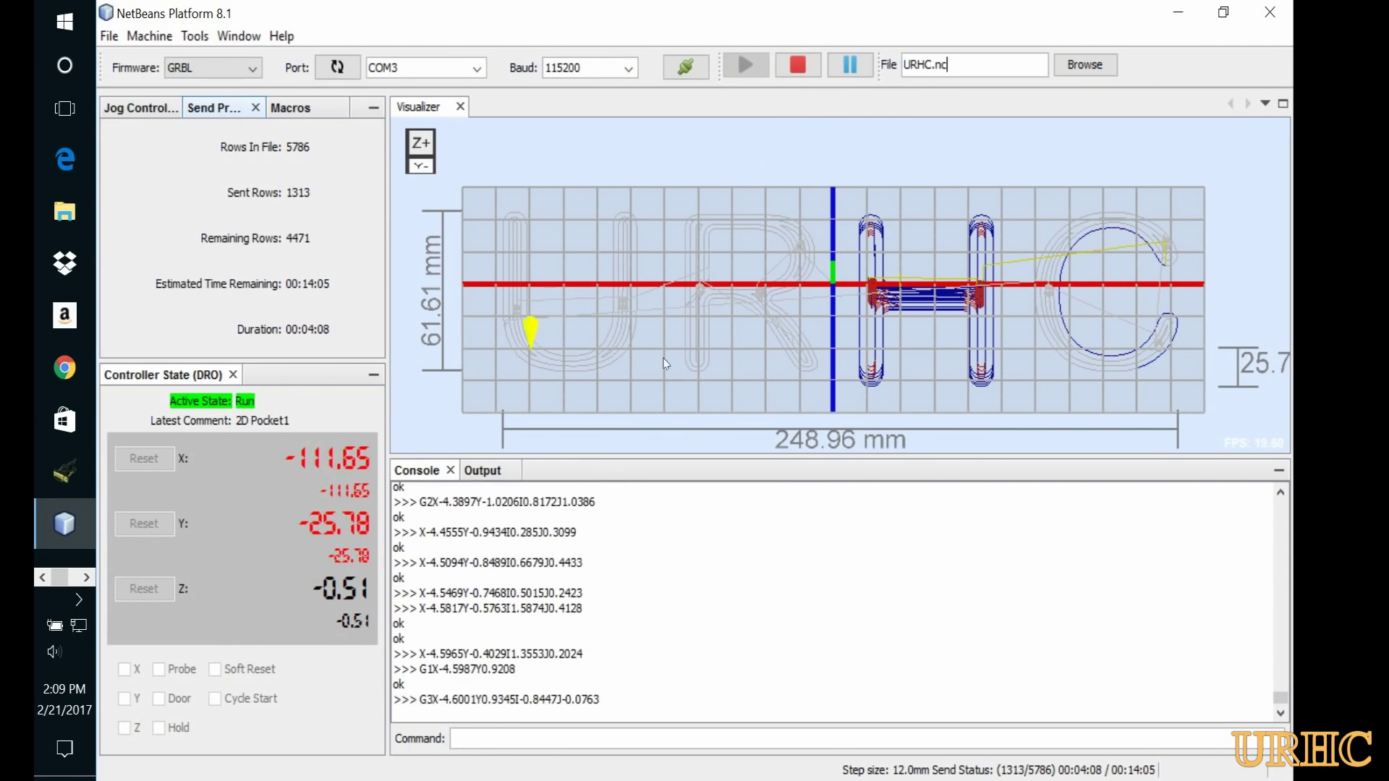
Stop the URHC.nc job at 1321 of 5786 rows and bring up the Jog Controller.
{"action": "left_click", "coordinate": [799, 67]}
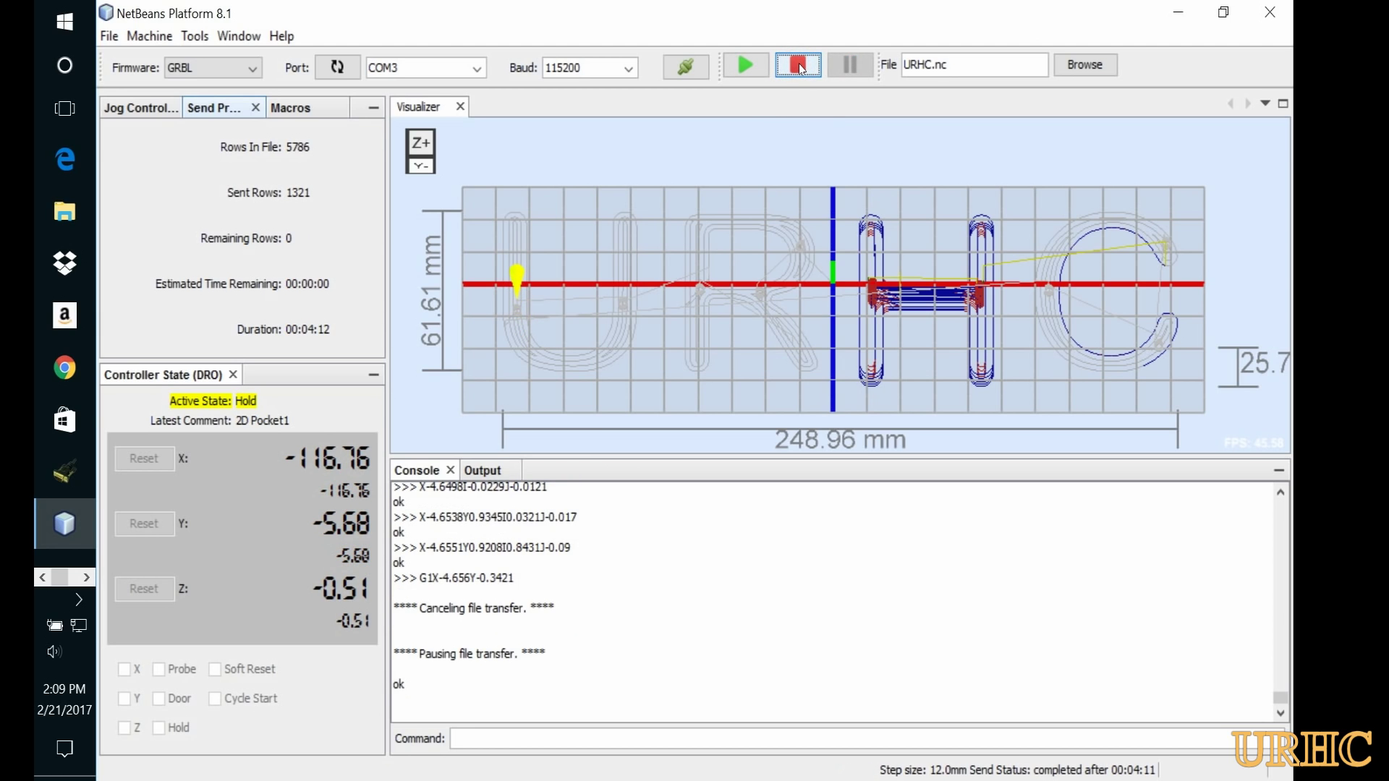
{"action": "left_click", "coordinate": [133, 109]}
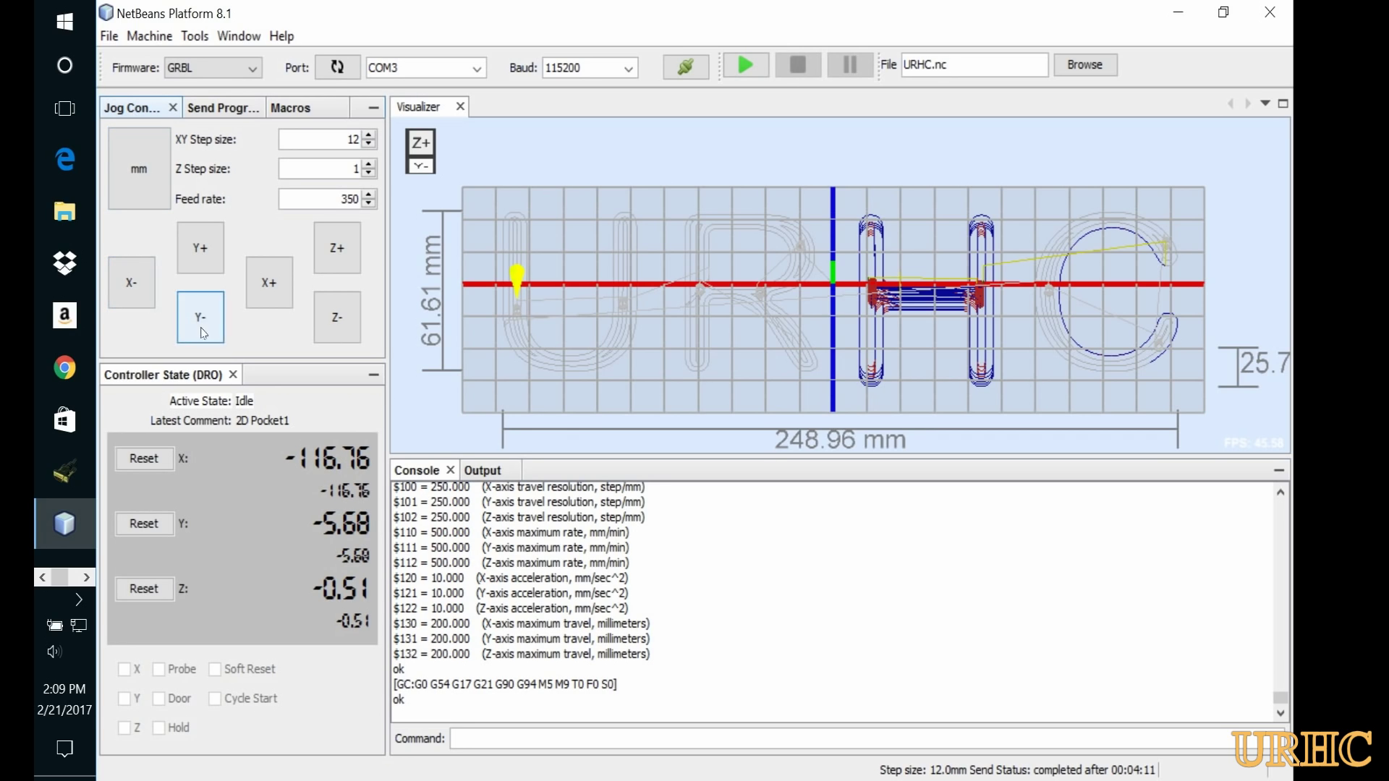
Lower the jog feed rate from 350 to 310, then return to the Send Program progress view.
{"action": "left_click", "coordinate": [369, 205]}
{"action": "left_click", "coordinate": [369, 205]}
{"action": "left_click", "coordinate": [368, 204]}
{"action": "left_click", "coordinate": [368, 205]}
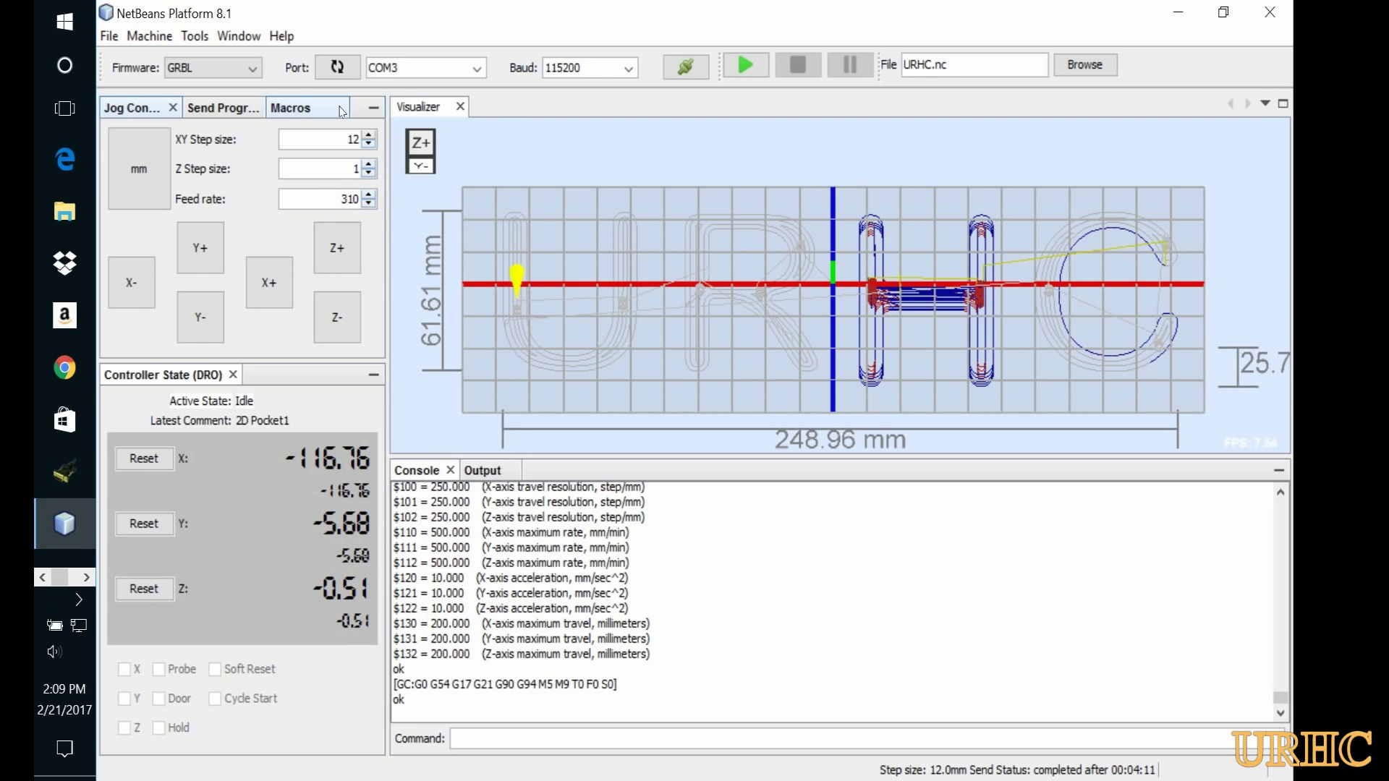
{"action": "left_click", "coordinate": [299, 107]}
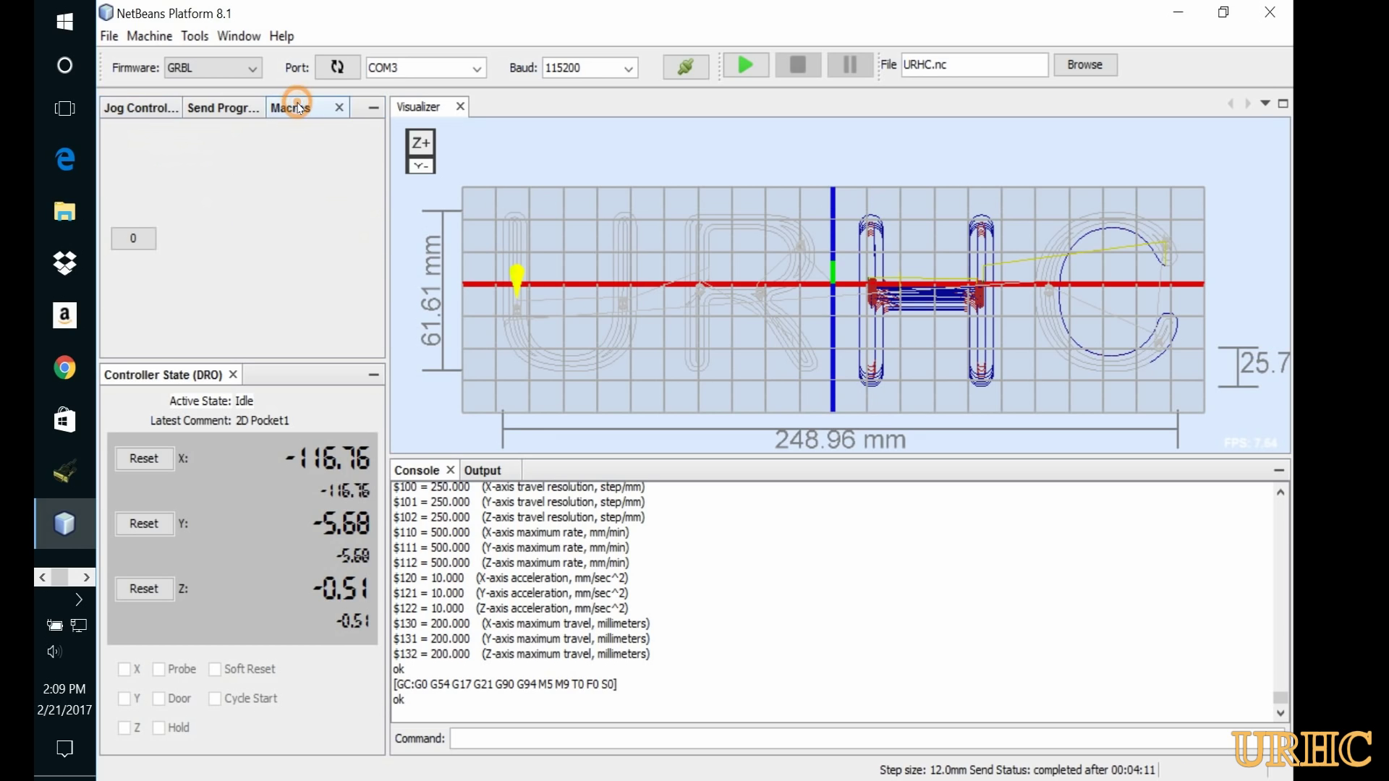
{"action": "left_click", "coordinate": [240, 110]}
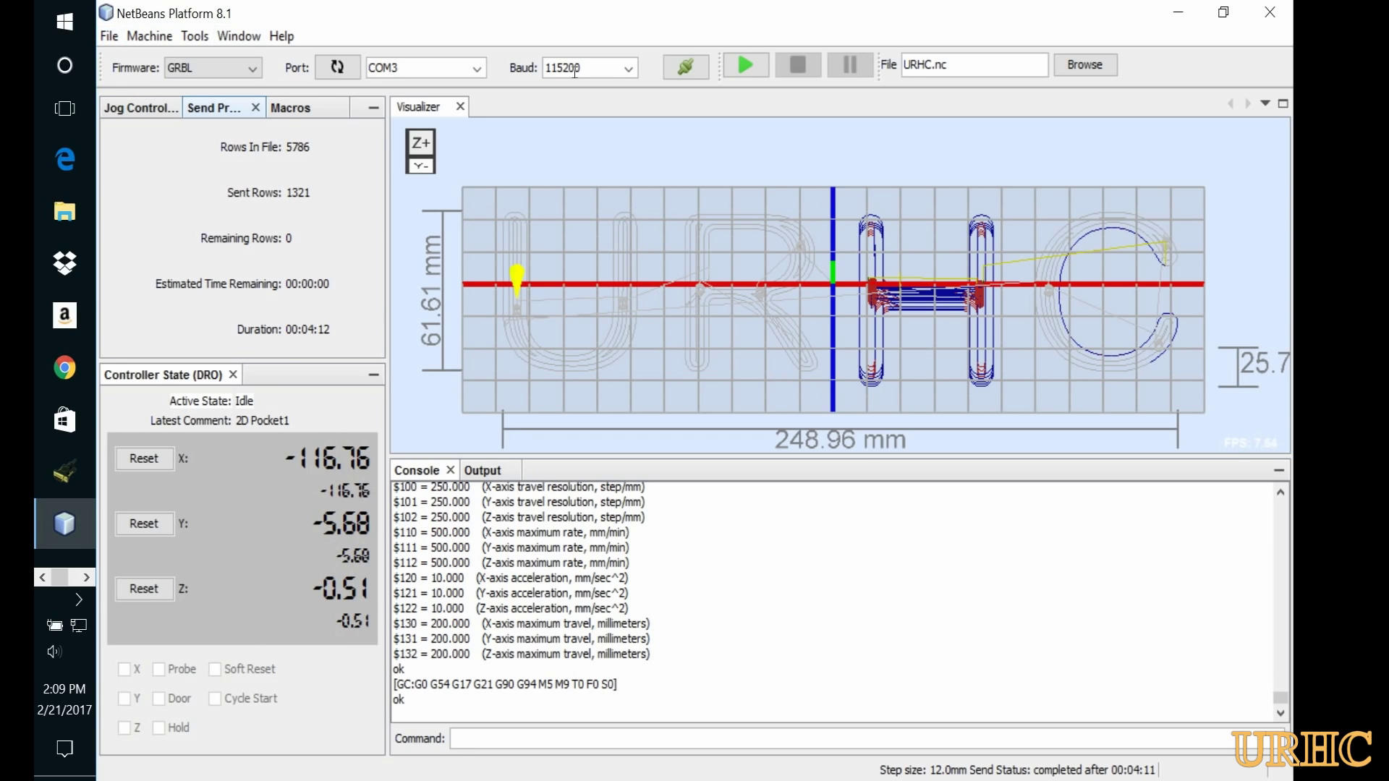
Resend URHC.nc from the beginning so the machine returns to Run state.
{"action": "left_click", "coordinate": [736, 73]}
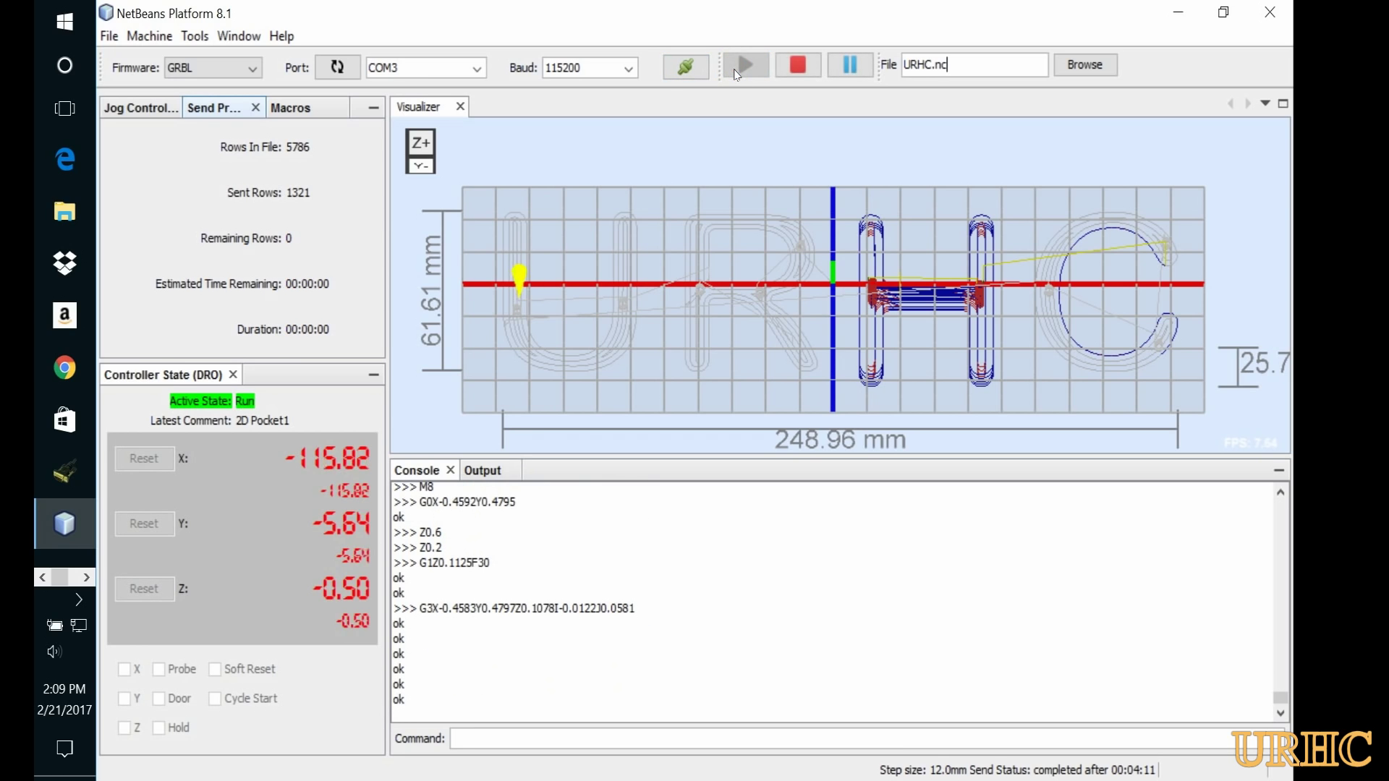